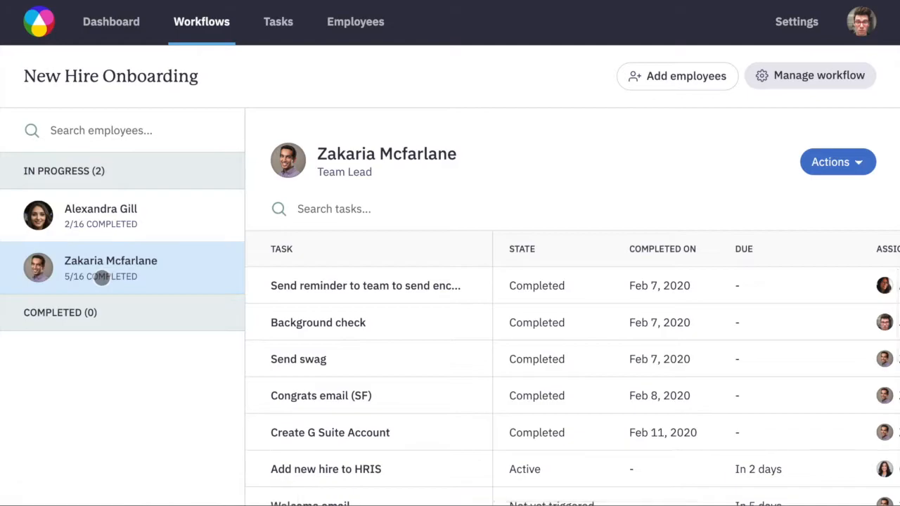
pyautogui.scroll(-5, 394, 363)
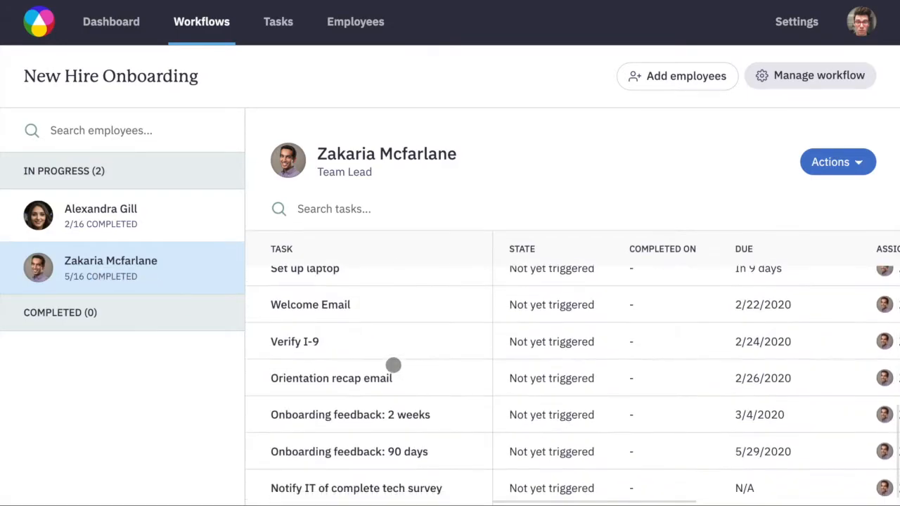
pyautogui.scroll(5, 393, 365)
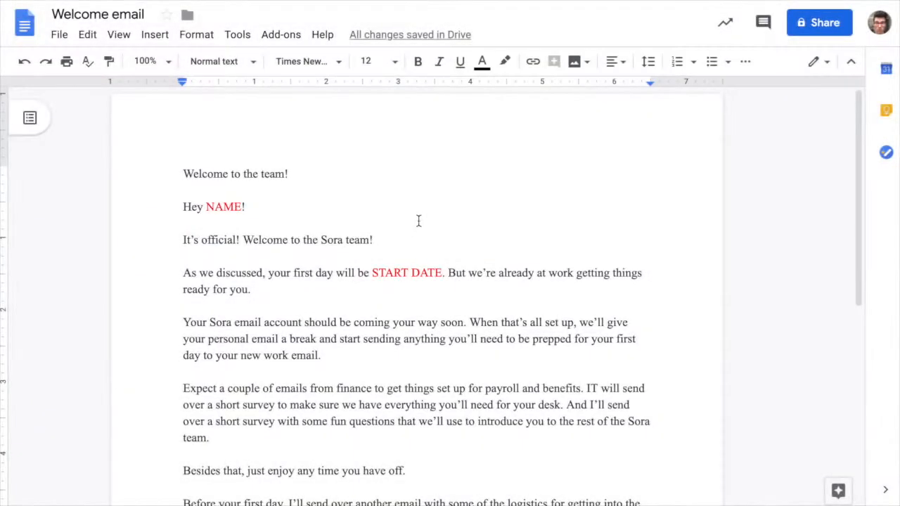
# Copy the entire text of the Welcome email document into the body of a new Gmail message.
pyautogui.doubleClick(381, 177)
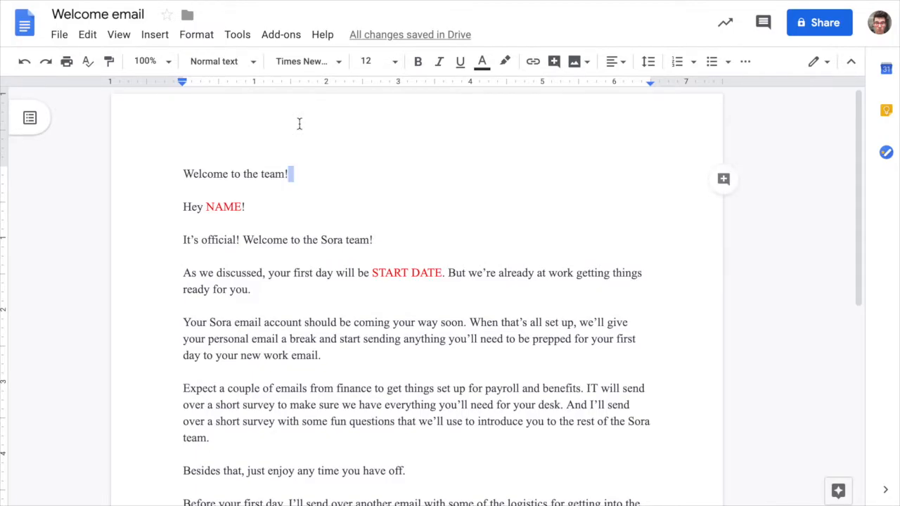
pyautogui.hotkey('ctrl', 'a')
pyautogui.hotkey('ctrl', 'c')
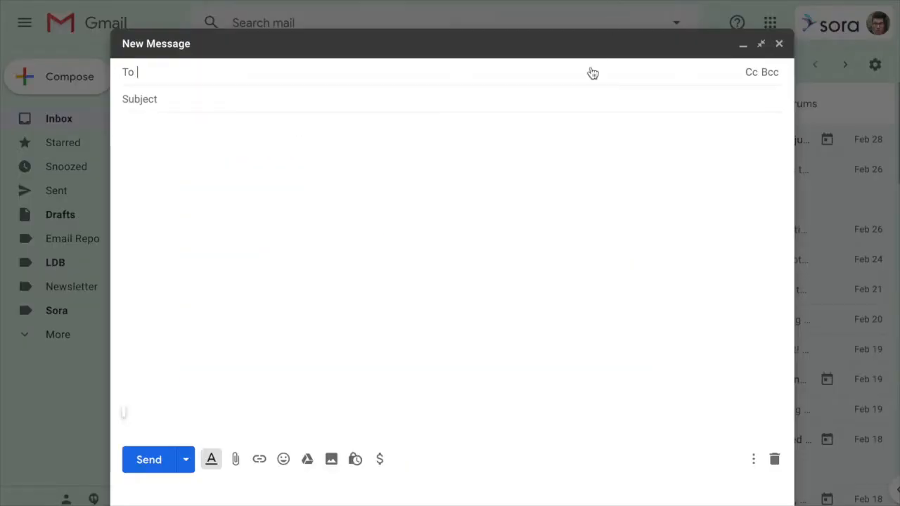
pyautogui.click(322, 231)
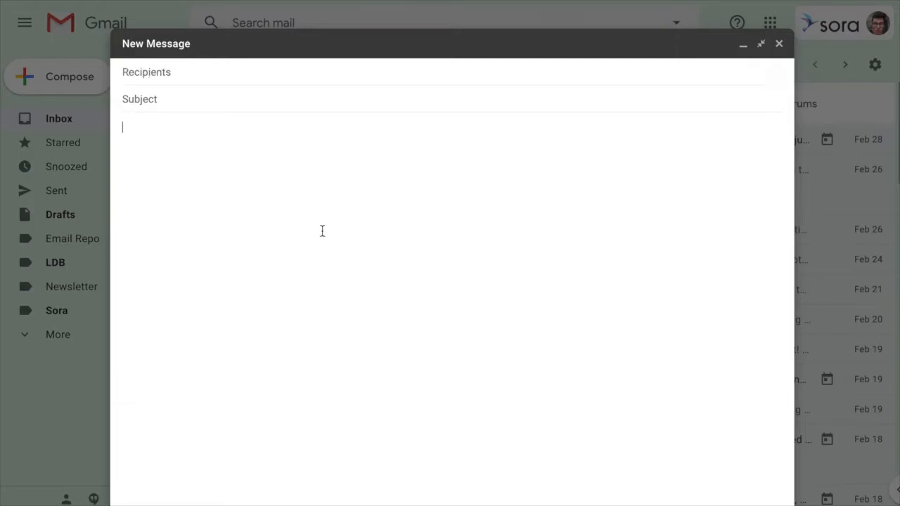
pyautogui.hotkey('ctrl', 'v')
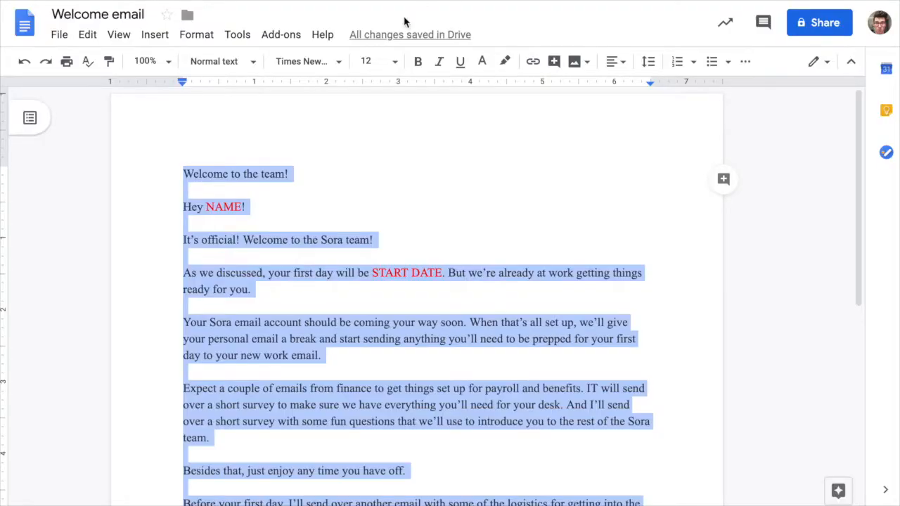
# Copy the line "Welcome to the team!" from the Google Docs document into the subject of the Gmail message.
pyautogui.click(252, 191)
pyautogui.click(194, 171)
pyautogui.moveTo(194, 171); pyautogui.dragTo(328, 167)
pyautogui.hotkey('ctrl', 'c')
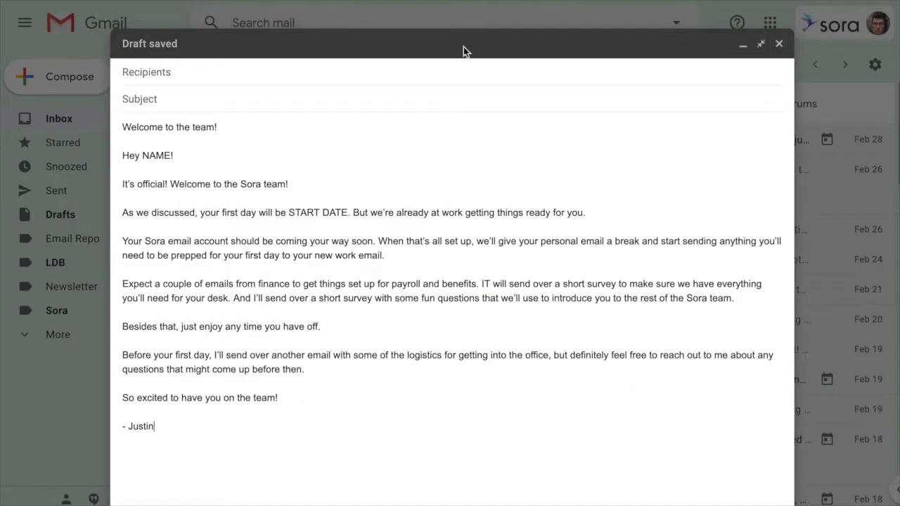
pyautogui.click(310, 97)
pyautogui.hotkey('ctrl', 'v')
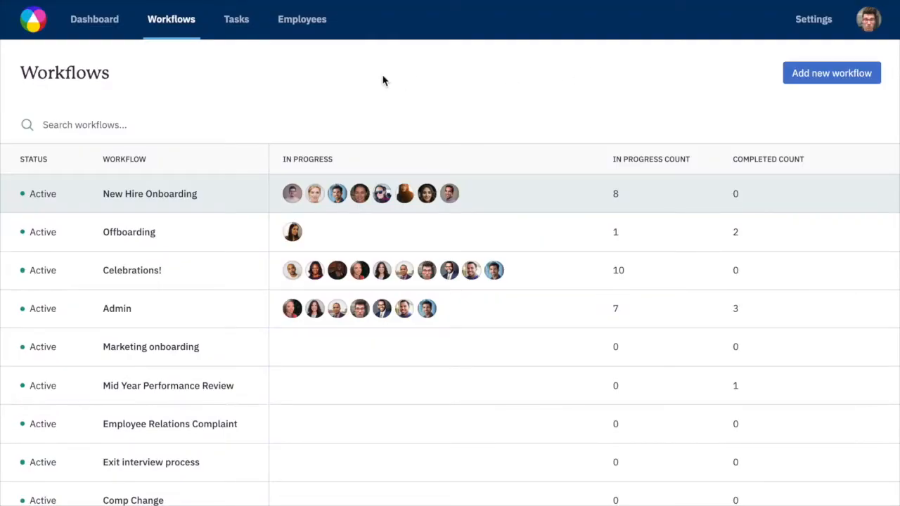
# Open the New Hire Onboarding workflow in Sora for management and start adding a new task to it.
pyautogui.click(147, 199)
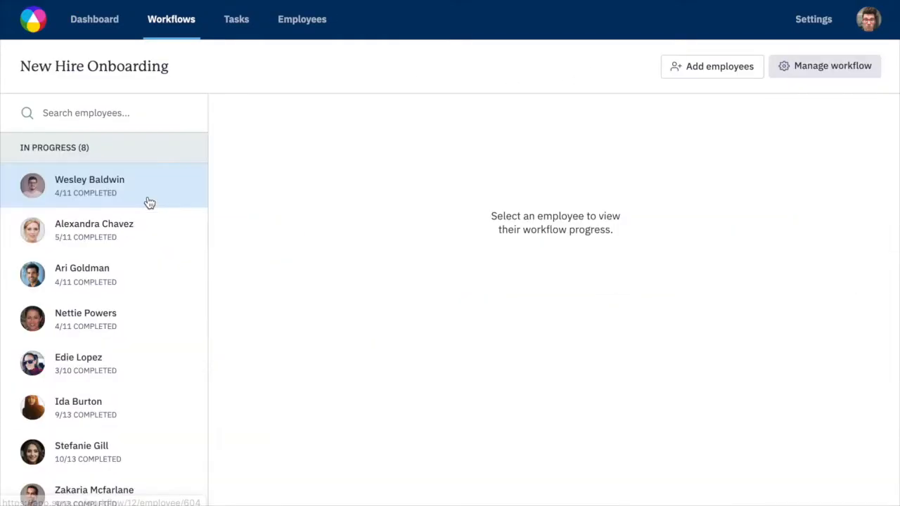
pyautogui.click(824, 71)
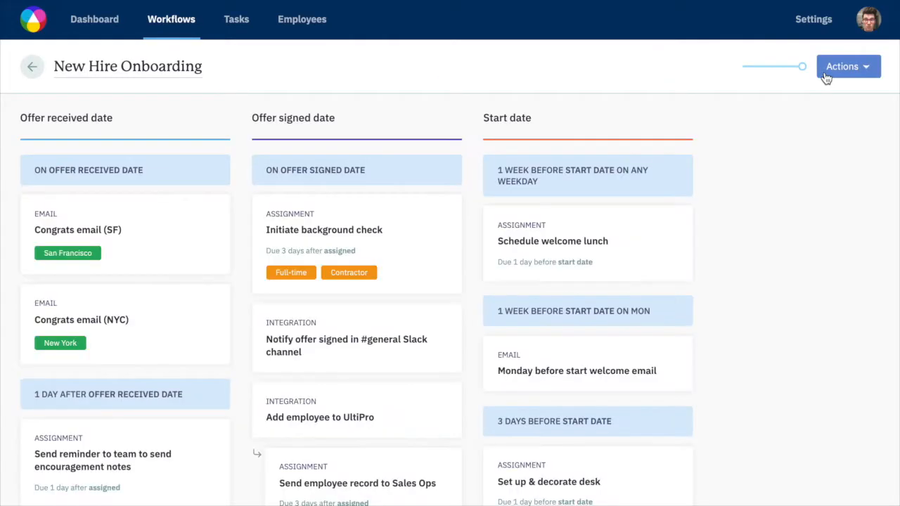
pyautogui.click(851, 76)
pyautogui.click(810, 99)
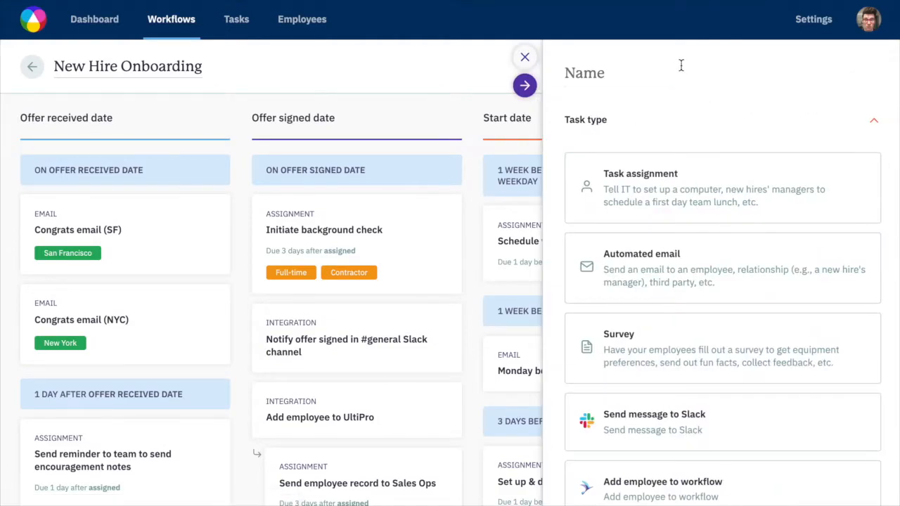
# Name the new task "Welcome email" and set its task type to Automated email.
pyautogui.write('Welcome email')
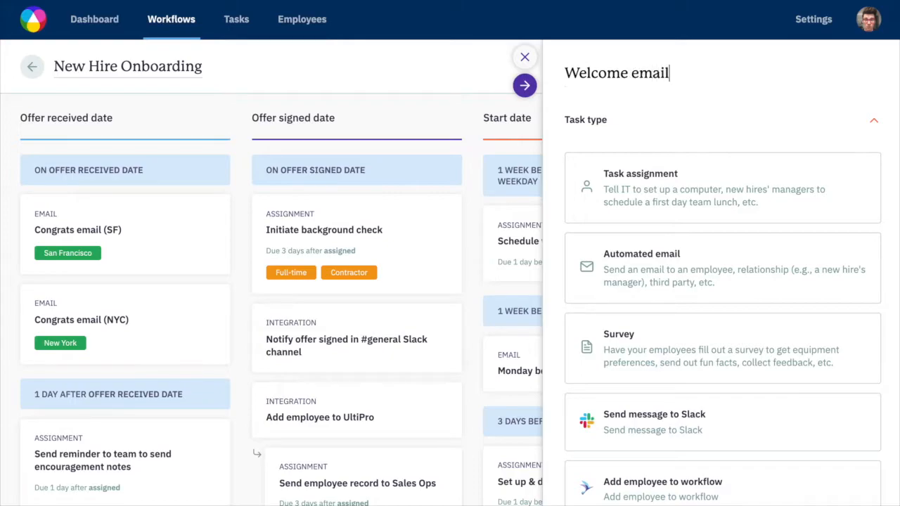
pyautogui.click(630, 263)
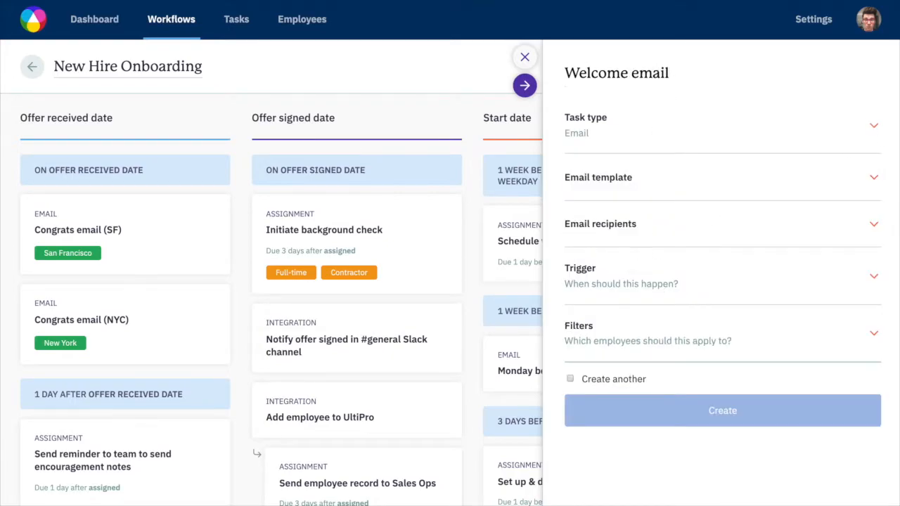
# Set the email template's subject to "Welcome to the team {{ First name }}!" using the First name variable.
pyautogui.click(874, 178)
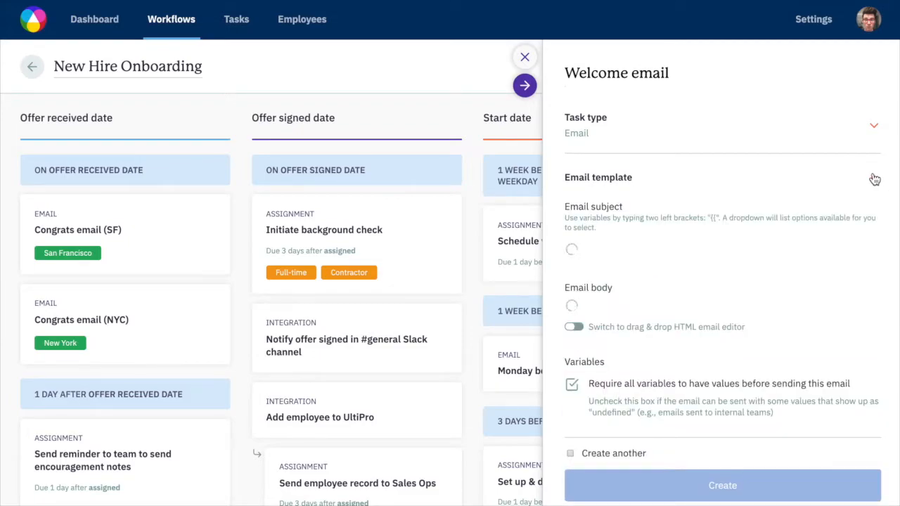
pyautogui.scroll(-1, 798, 215)
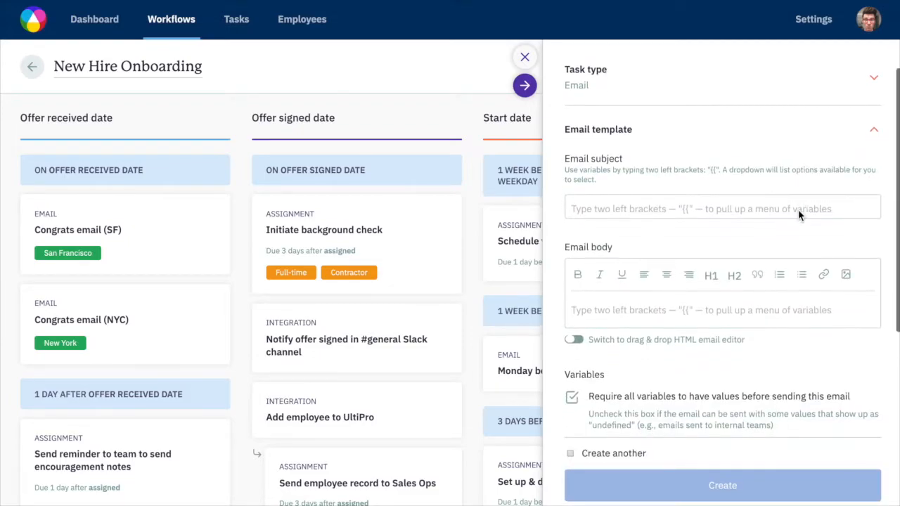
pyautogui.scroll(-1, 732, 294)
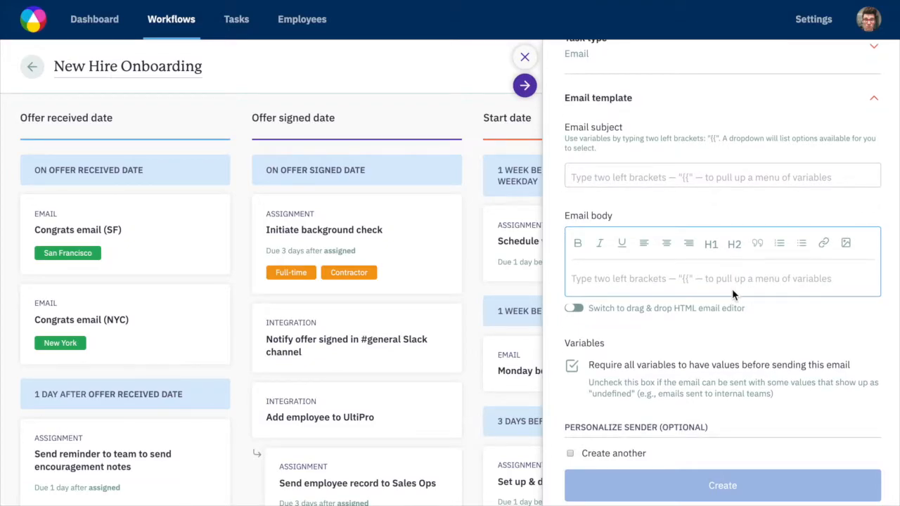
pyautogui.scroll(2, 732, 294)
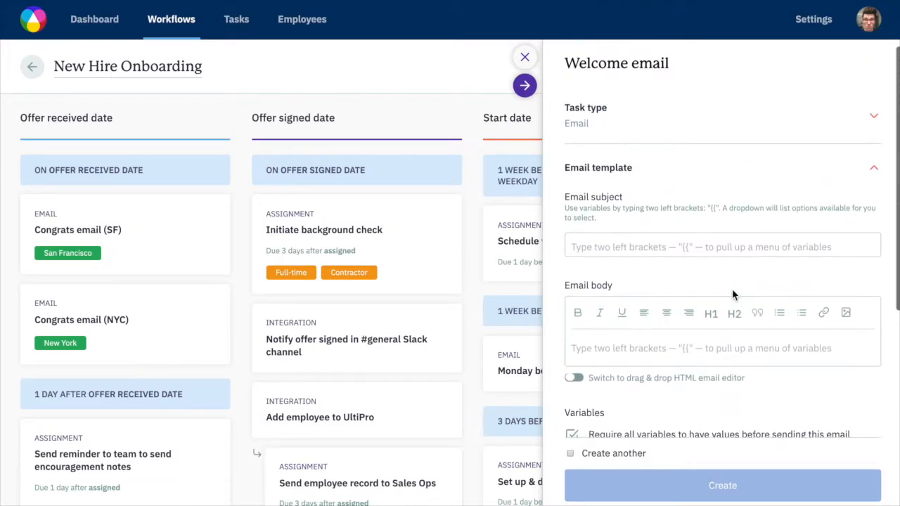
pyautogui.scroll(1, 731, 69)
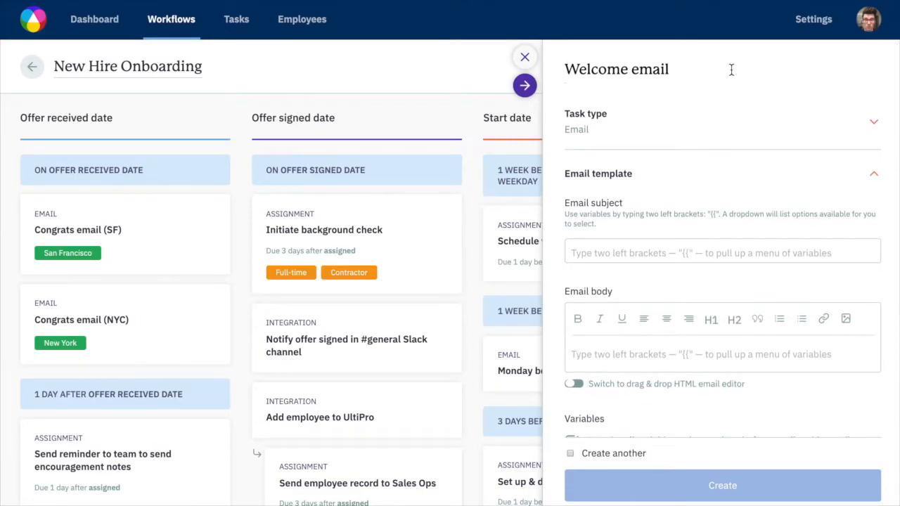
pyautogui.click(773, 248)
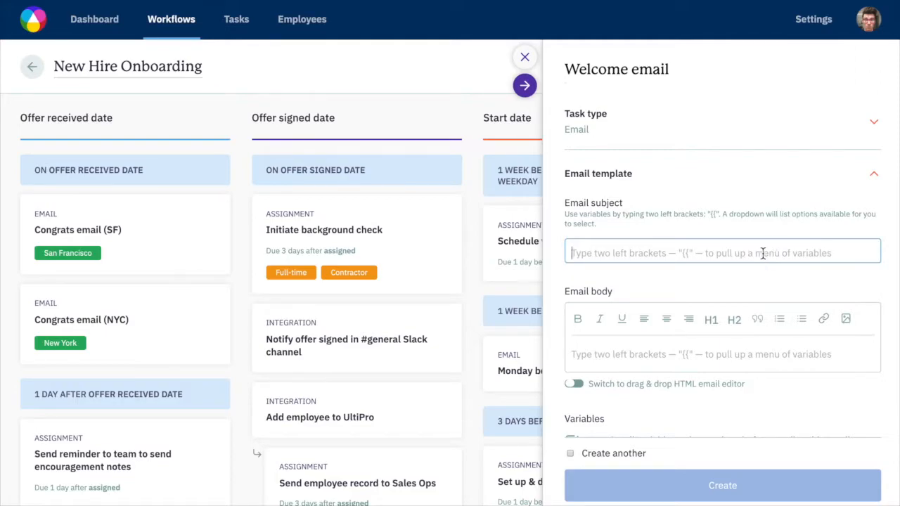
pyautogui.write('Welcome to the team')
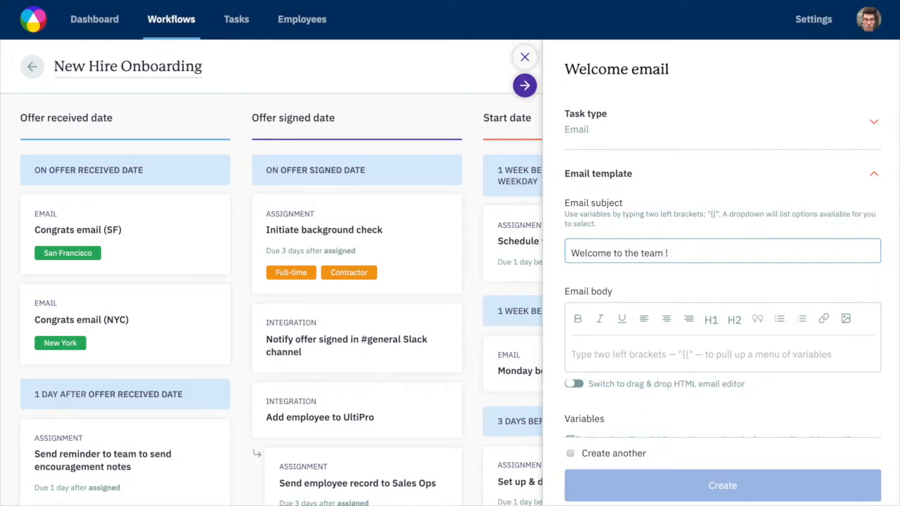
pyautogui.write(' {{')
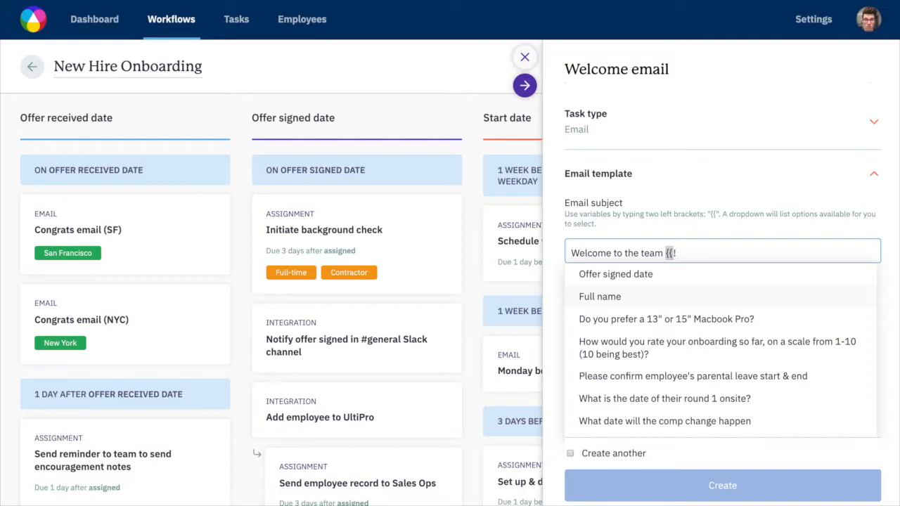
pyautogui.write('fir')
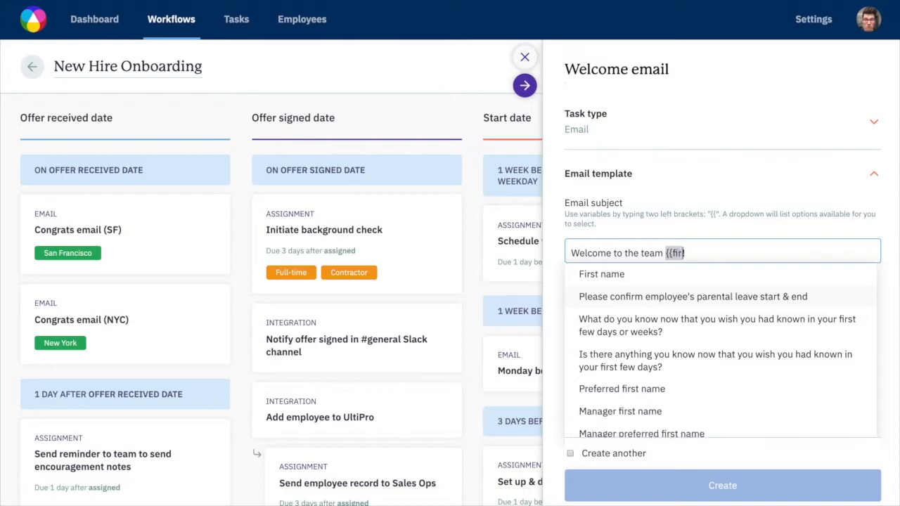
pyautogui.click(688, 276)
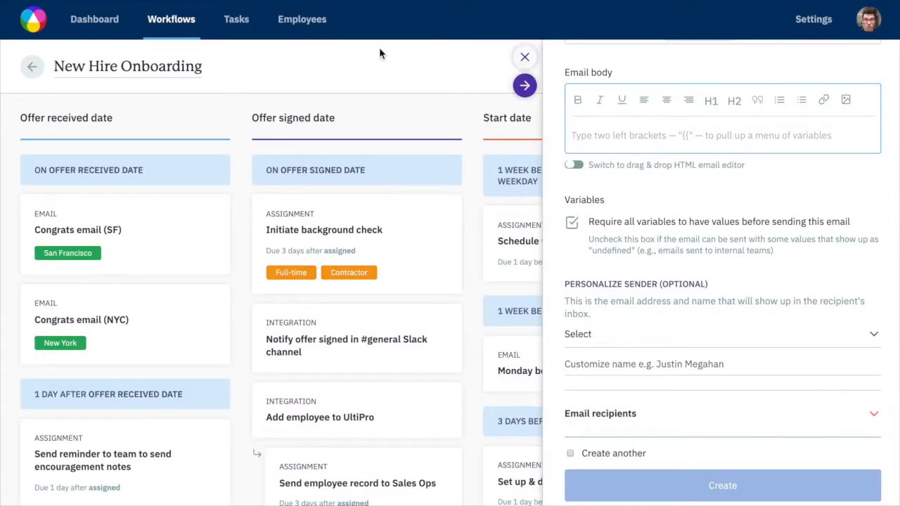
# Paste the welcome text copied from the Google Docs document into the email body and replace NAME with {{first name}}.
pyautogui.click(638, 135)
pyautogui.write('Hey NAME!  It’s official! Welcome to the Sora team!  As we discussed, your first day will be START DATE. But we’re already at work getting things ready for you.  Your Sora email account should be coming your way soon. When that’s all set up, we’ll give your personal email a break and start sending anything you’ll need to be prepped for your first day to your new work email.  Expect a couple of emails from finance to get things set up for payroll and benefits. IT will send over a short survey to make sure we have everything you’ll need for your desk. And I’ll send over a short survey with some fun questions that we’ll use to introduce you to the rest of the Sora team.  Besides that, just enjoy any time you have off.  Before your first day, I’ll send over another email with some of the logistics for getting into the office, but definitely feel free to reach out to me about any questions that might come up before then.  So excited to have you on the team!  - Justin')
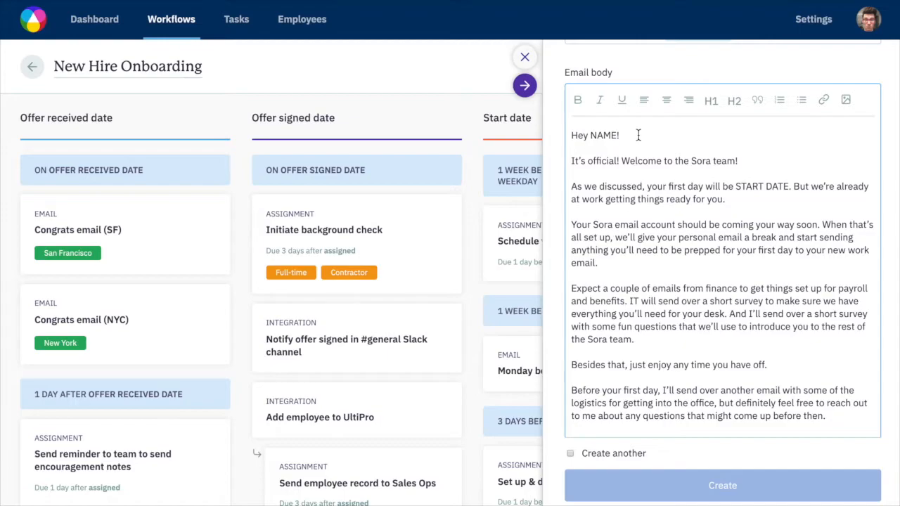
pyautogui.scroll(3, 639, 135)
pyautogui.doubleClick(599, 301)
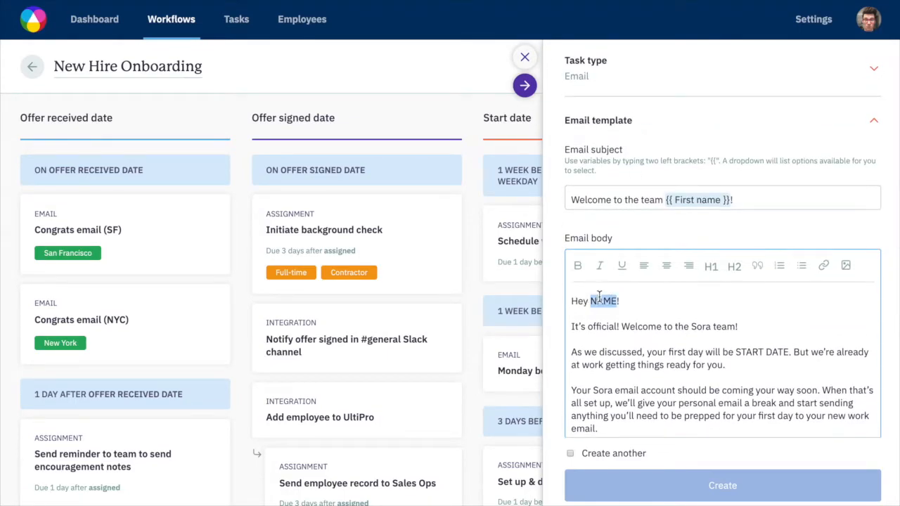
pyautogui.write('{{first name')
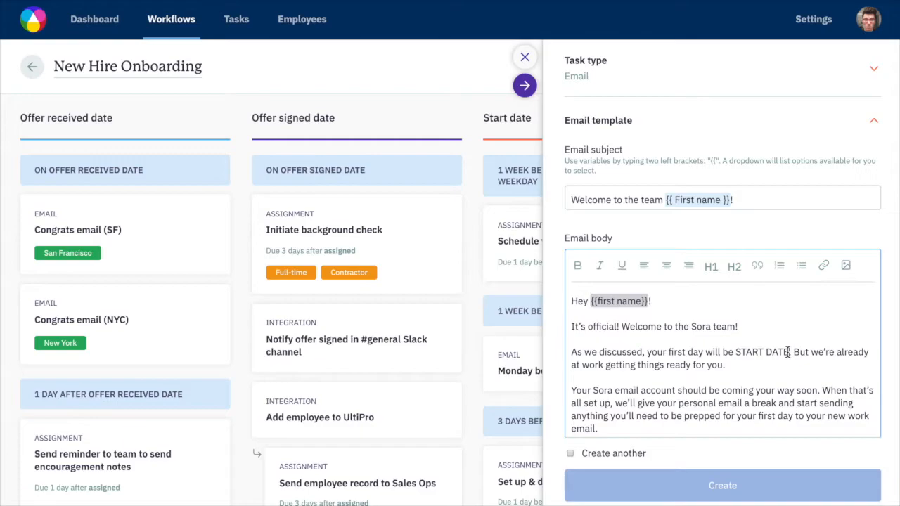
# Replace the START DATE placeholder in the email body with {{start date}}.
pyautogui.moveTo(788, 352); pyautogui.dragTo(736, 352)
pyautogui.write('{{start date')
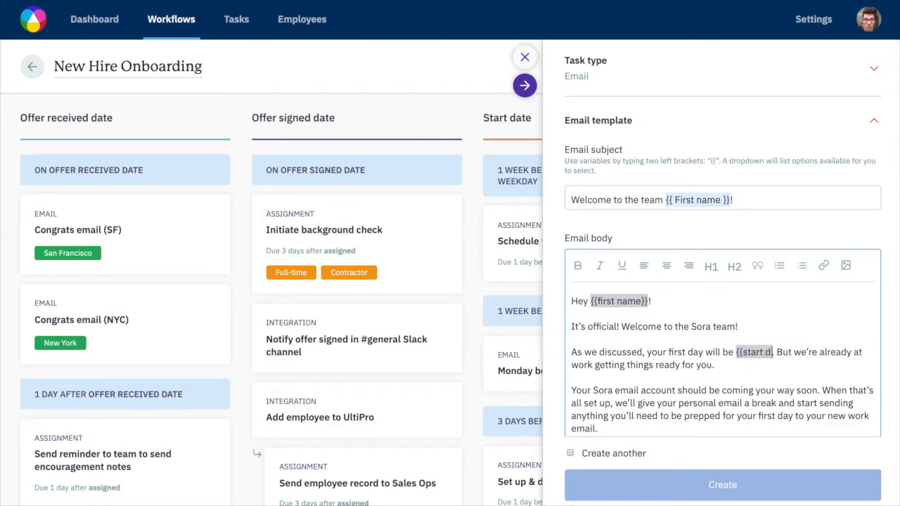
pyautogui.write('}}')
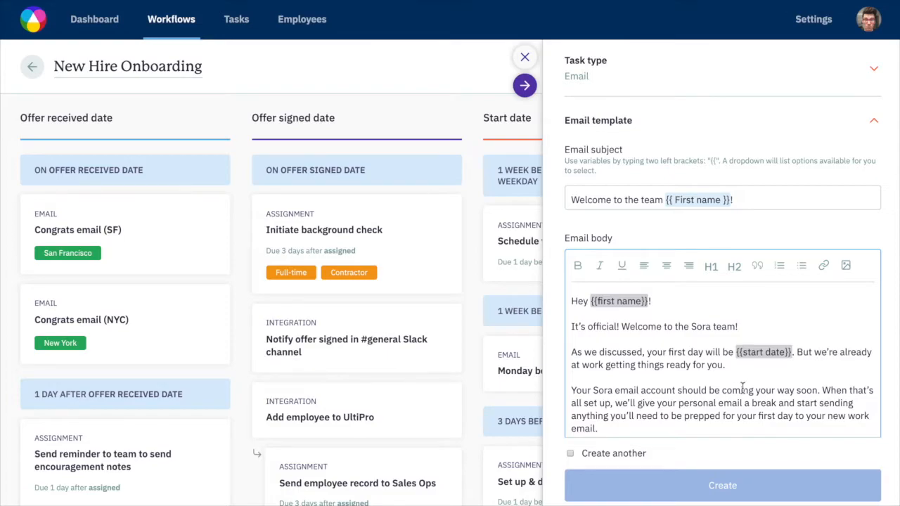
# Personalize the email's sender by entering the sender's full name.
pyautogui.scroll(-5, 738, 388)
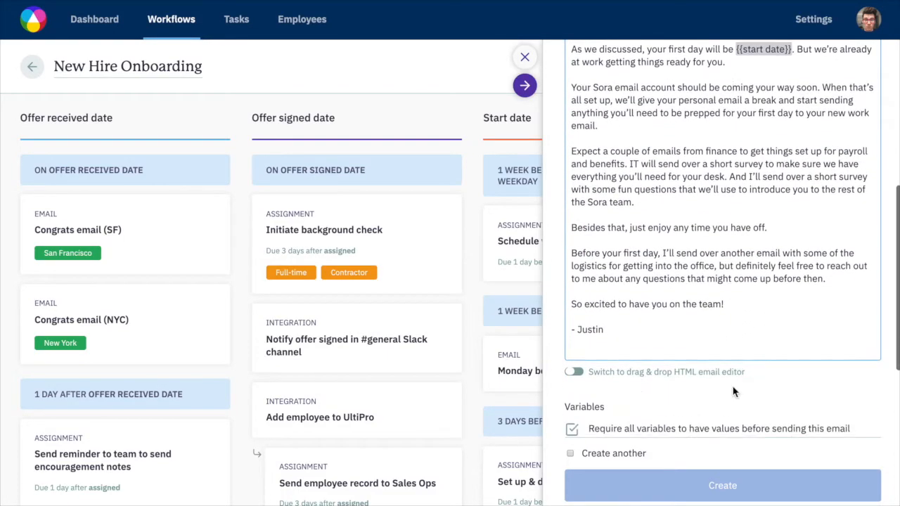
pyautogui.scroll(-5, 765, 384)
pyautogui.scroll(-2, 773, 340)
pyautogui.click(773, 251)
pyautogui.write('Justin Megahan')
# Set the email recipients so that the message is sent to the employee.
pyautogui.click(876, 298)
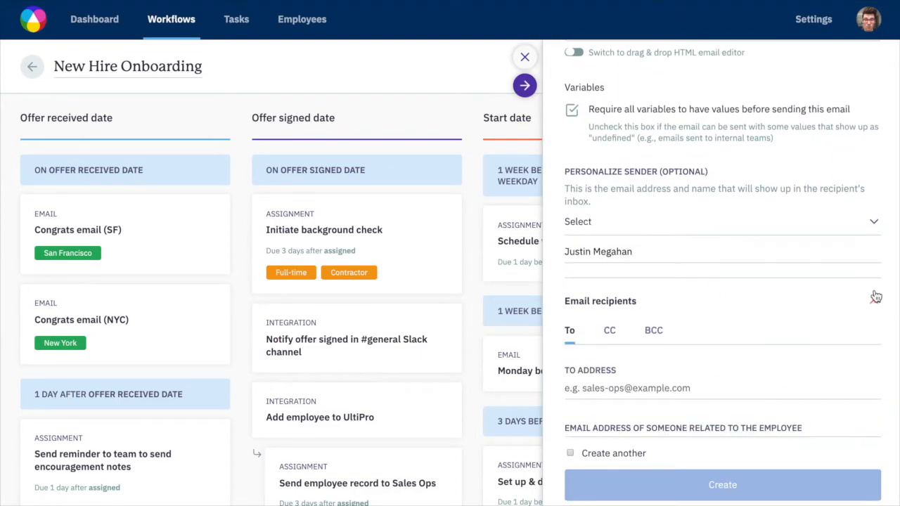
pyautogui.scroll(-3, 727, 328)
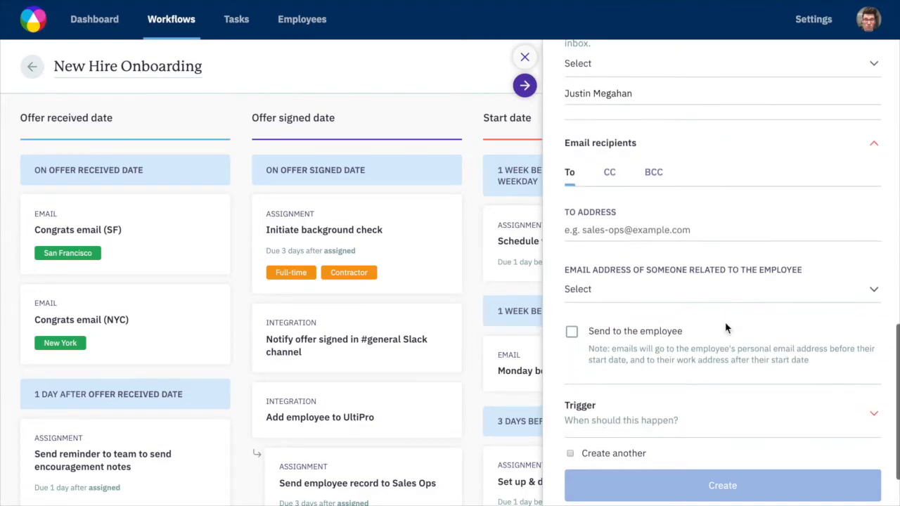
pyautogui.click(572, 332)
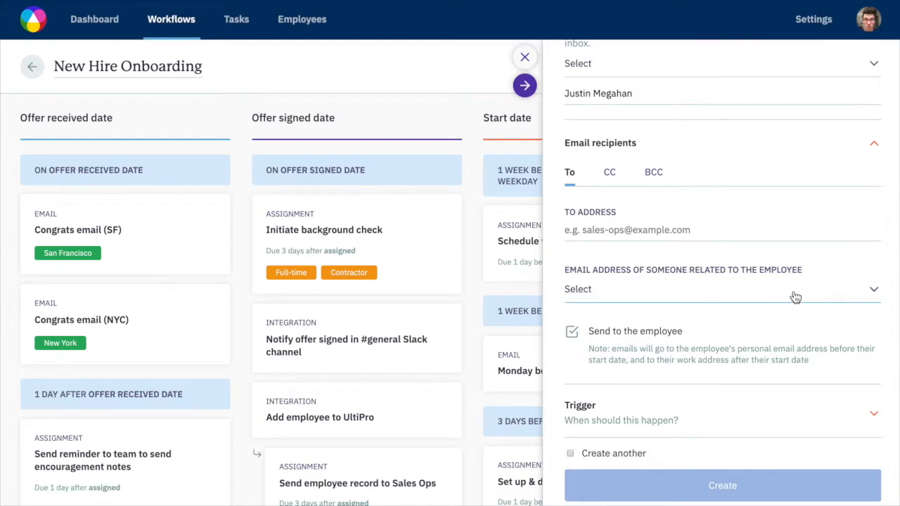
# Set the Welcome email's trigger to a set time, 7 days before the Start date.
pyautogui.scroll(-3, 795, 298)
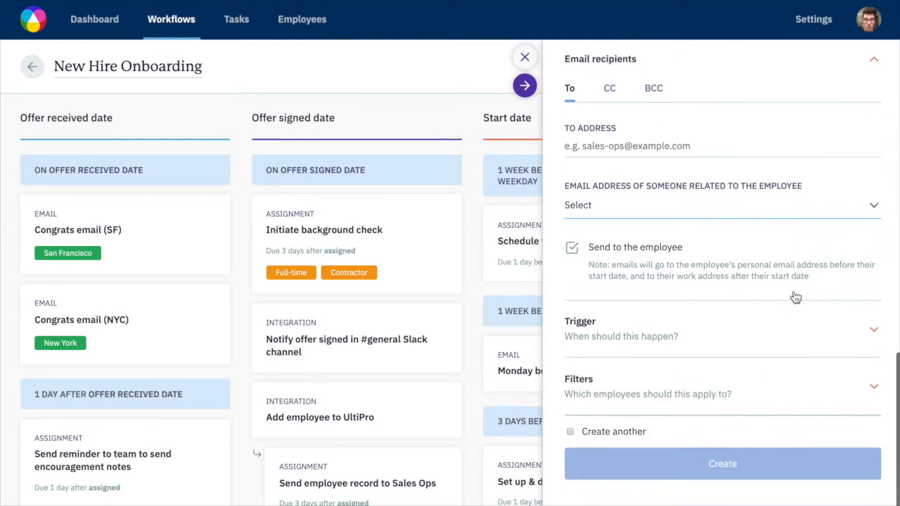
pyautogui.click(873, 331)
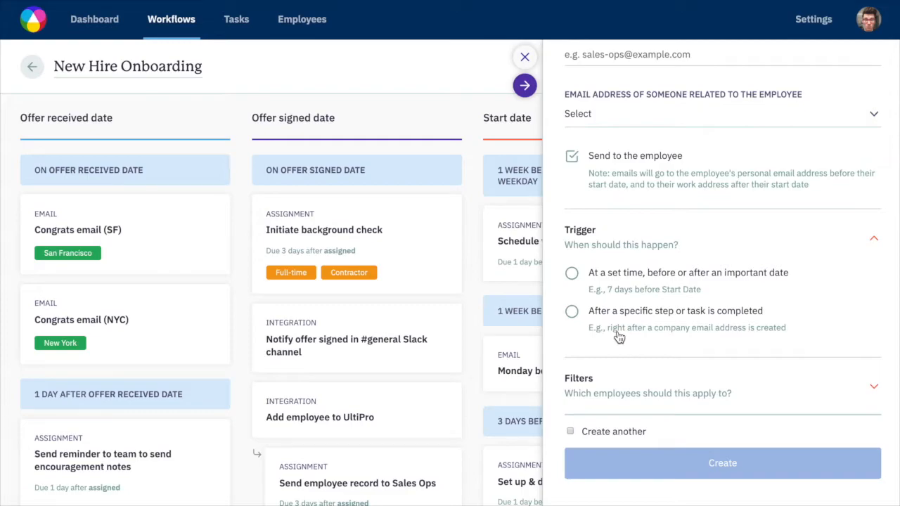
pyautogui.click(571, 275)
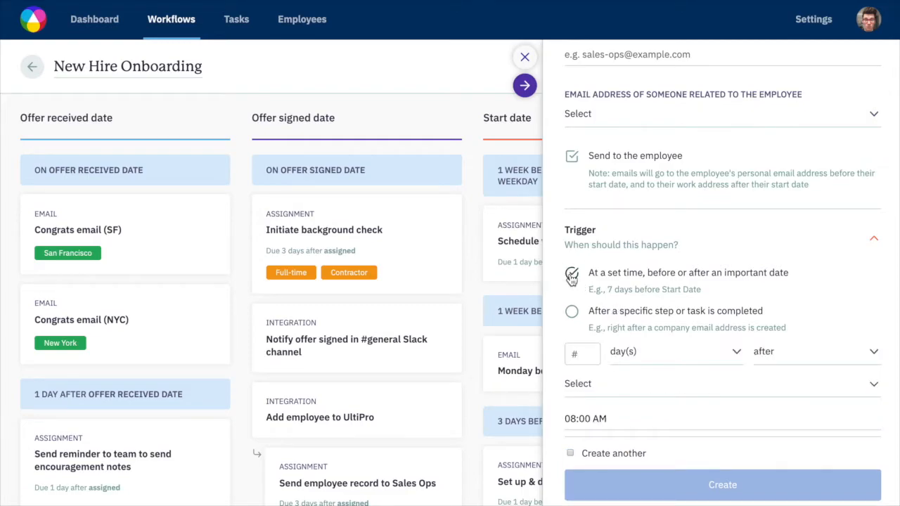
pyautogui.click(577, 353)
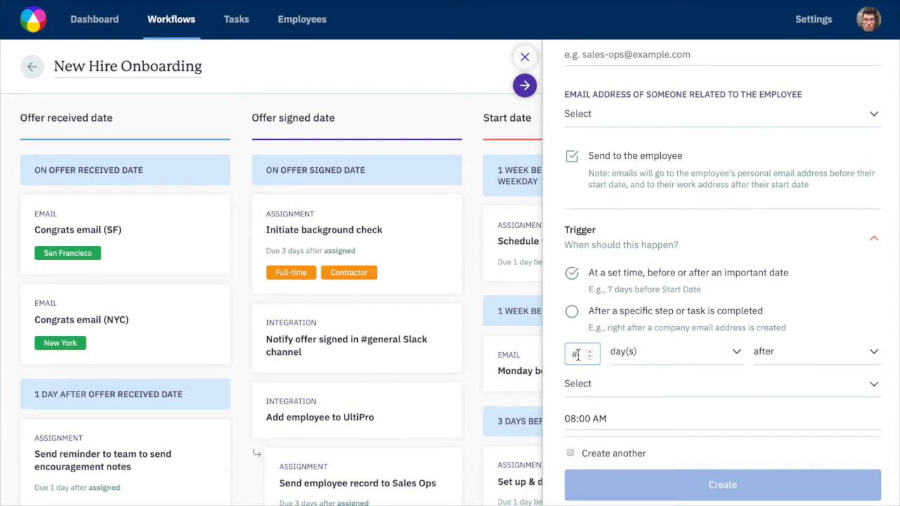
pyautogui.write('7')
pyautogui.click(813, 351)
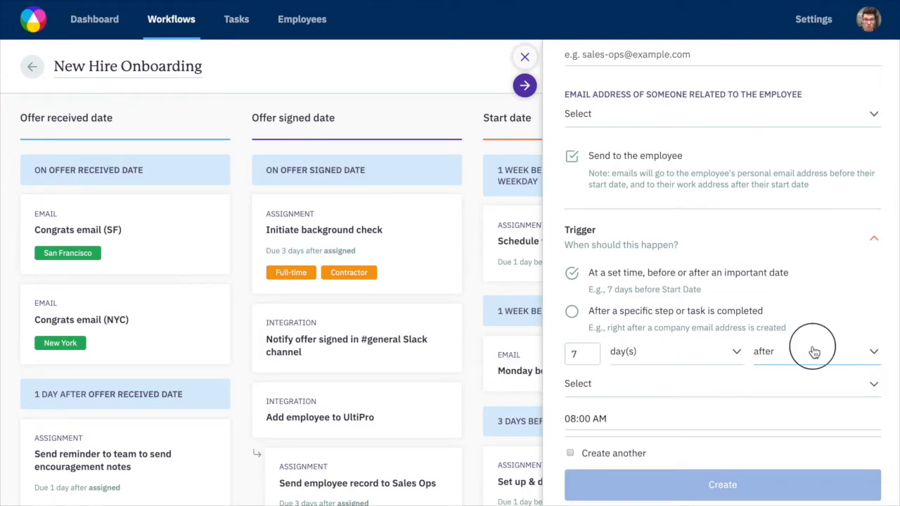
pyautogui.click(785, 385)
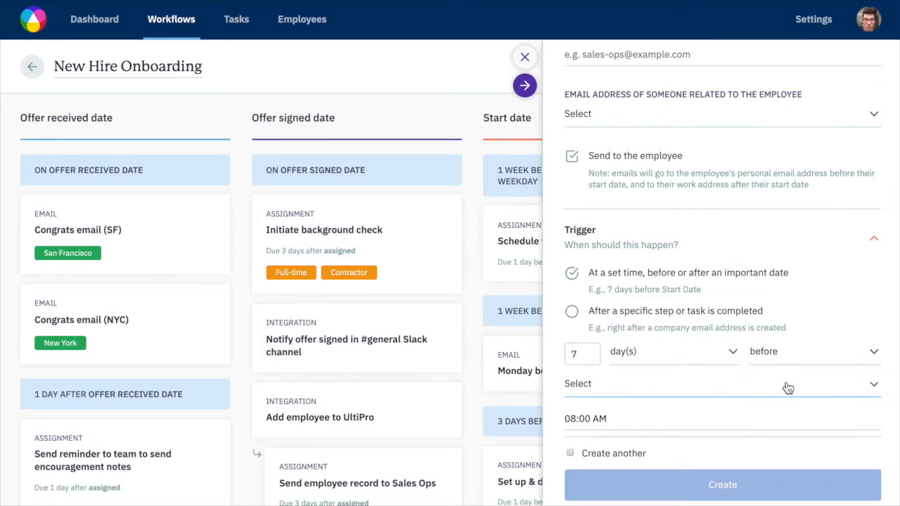
pyautogui.click(694, 389)
pyautogui.click(765, 490)
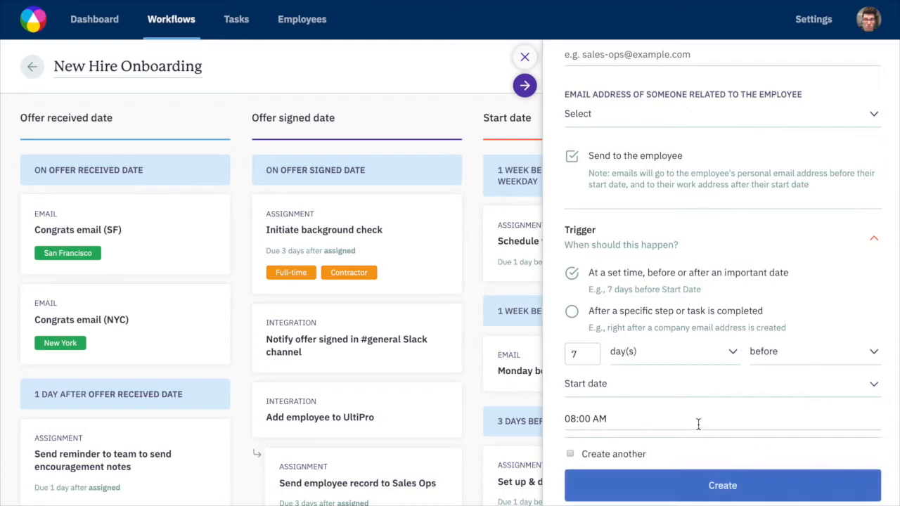
# Set the trigger's send time to 10:00 AM.
pyautogui.click(576, 419)
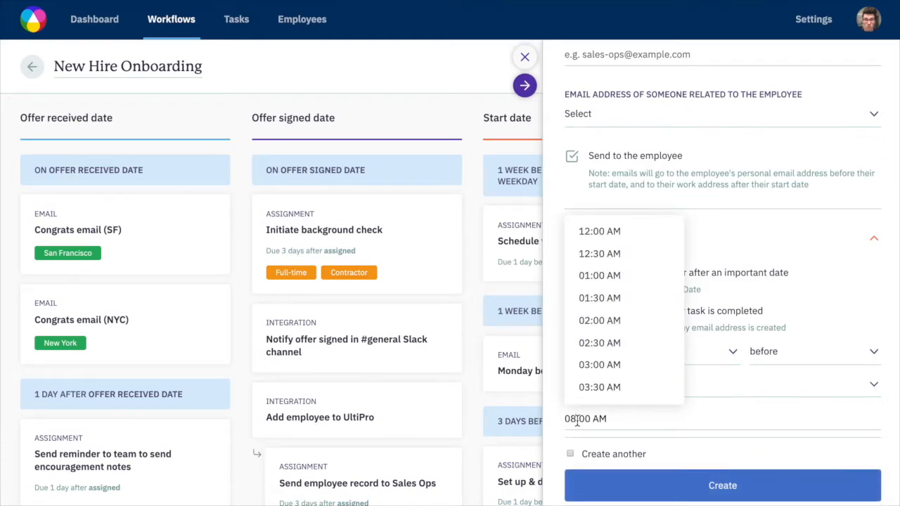
pyautogui.scroll(-5, 613, 290)
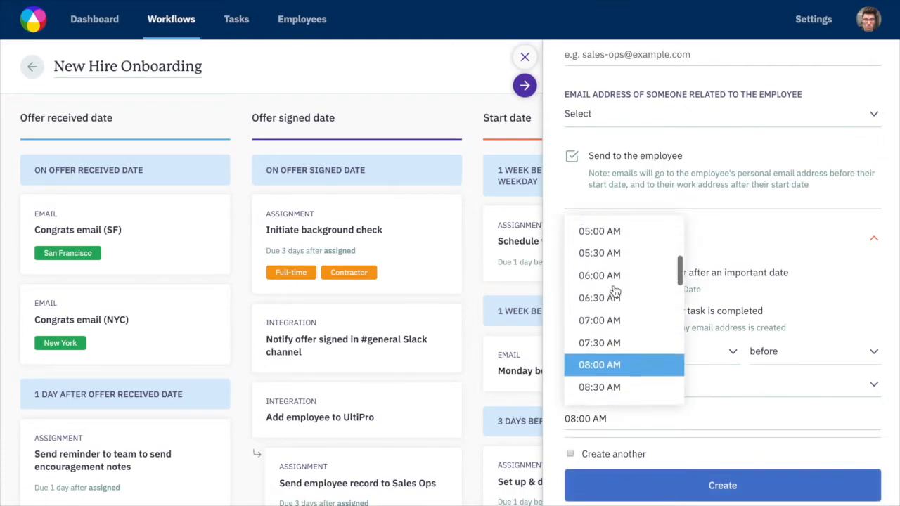
pyautogui.scroll(-3, 616, 343)
pyautogui.click(616, 341)
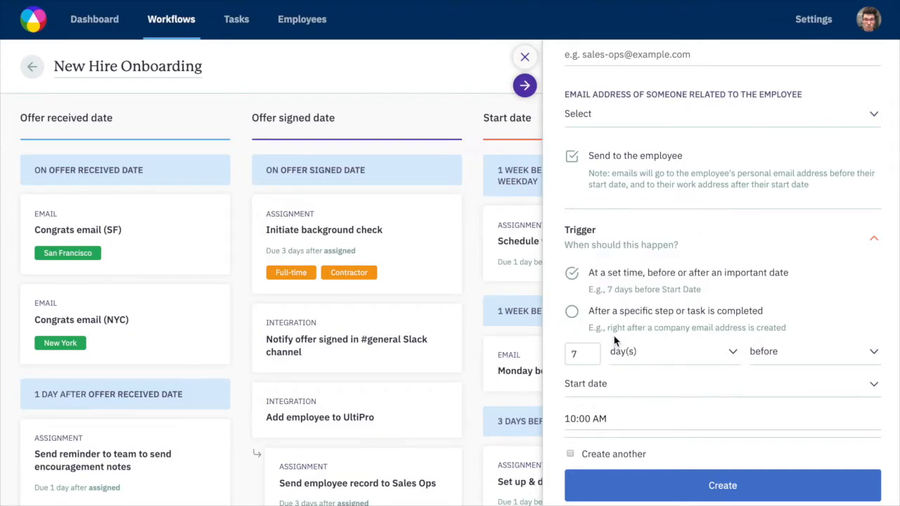
# Add a Department tag filter with Engineering selected so the email applies only to engineering hires.
pyautogui.scroll(-3, 793, 403)
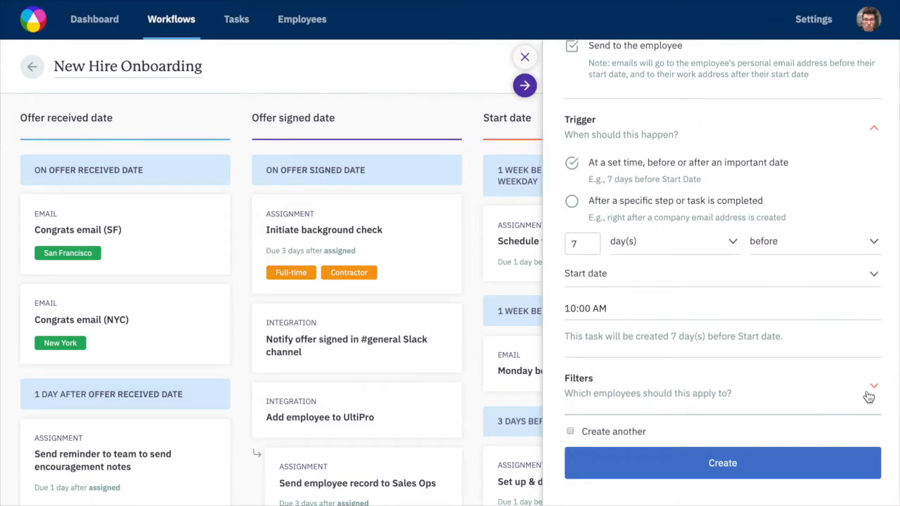
pyautogui.click(869, 398)
pyautogui.scroll(-1, 808, 401)
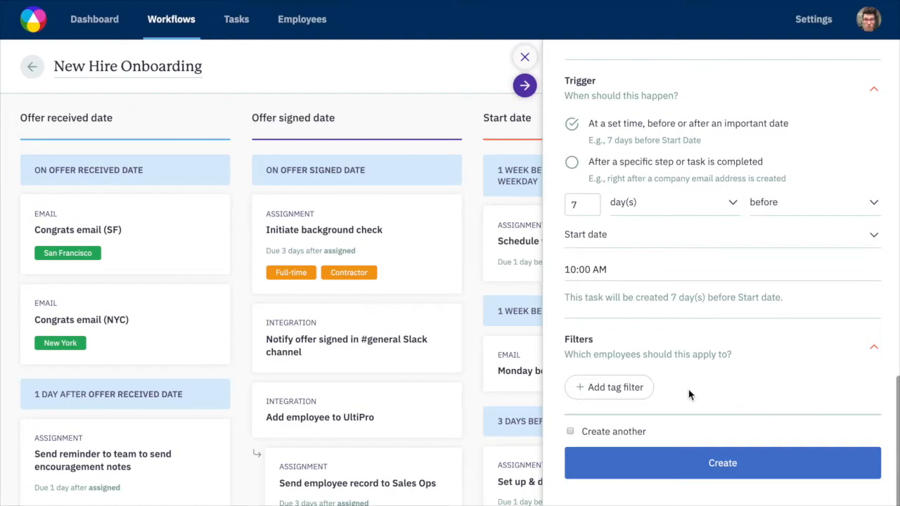
pyautogui.click(614, 387)
pyautogui.scroll(-3, 671, 239)
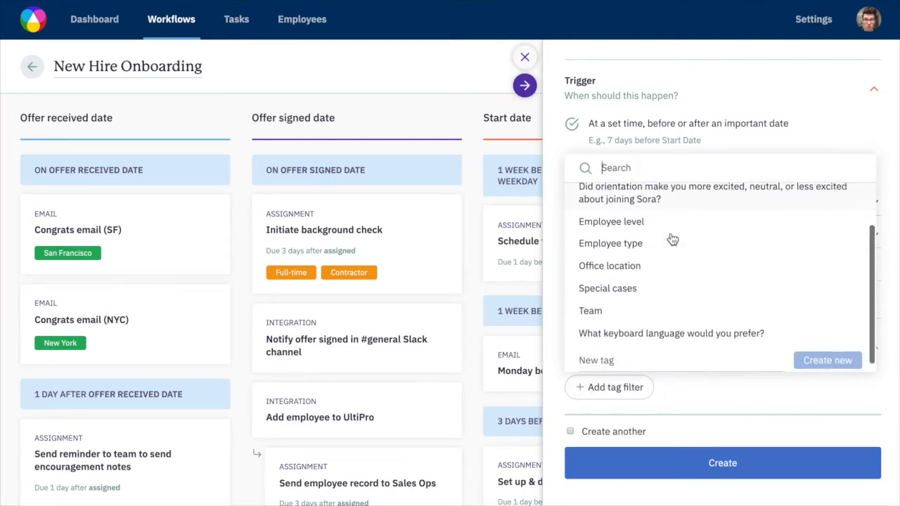
pyautogui.scroll(3, 672, 240)
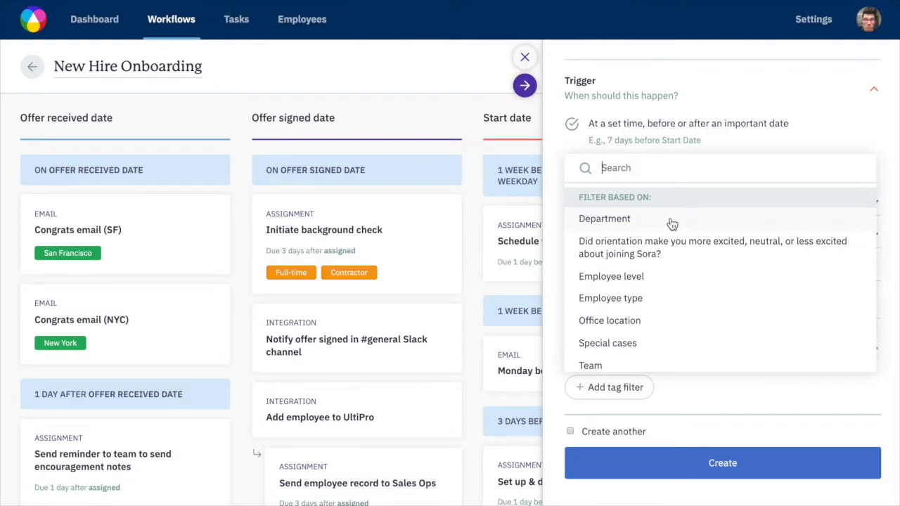
pyautogui.click(671, 223)
pyautogui.scroll(-2, 682, 407)
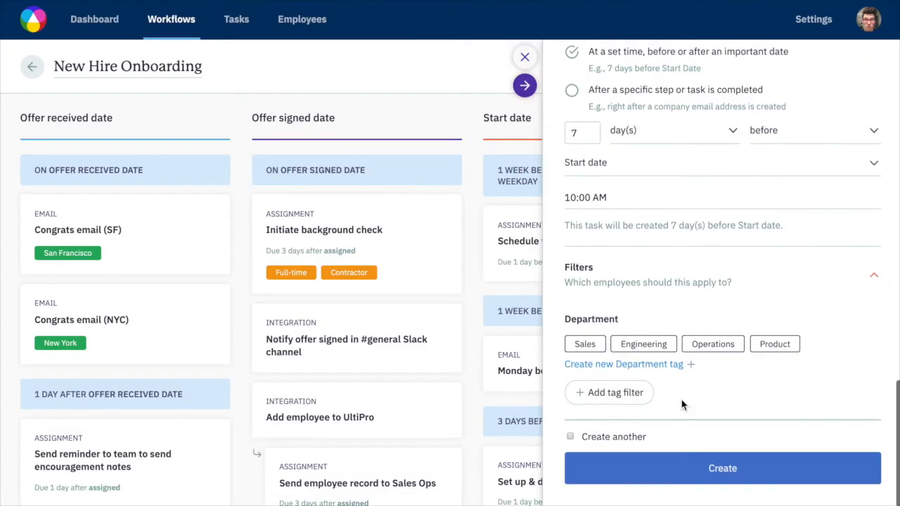
pyautogui.click(653, 346)
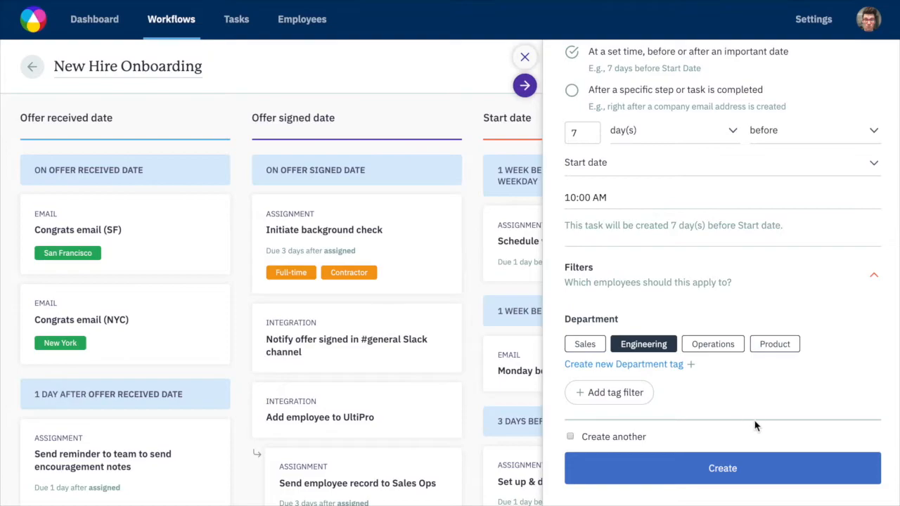
# Open the entry field for a new tag under the Department filter.
pyautogui.scroll(-1, 755, 426)
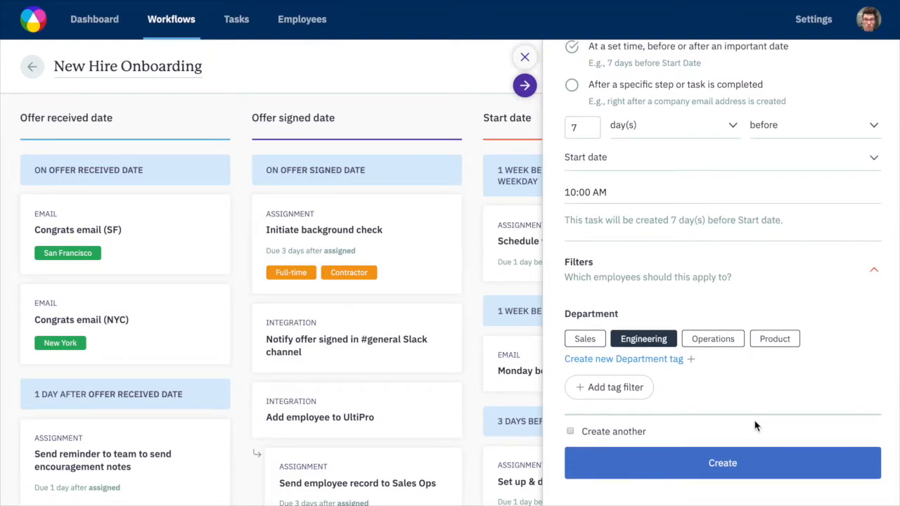
pyautogui.scroll(1, 755, 426)
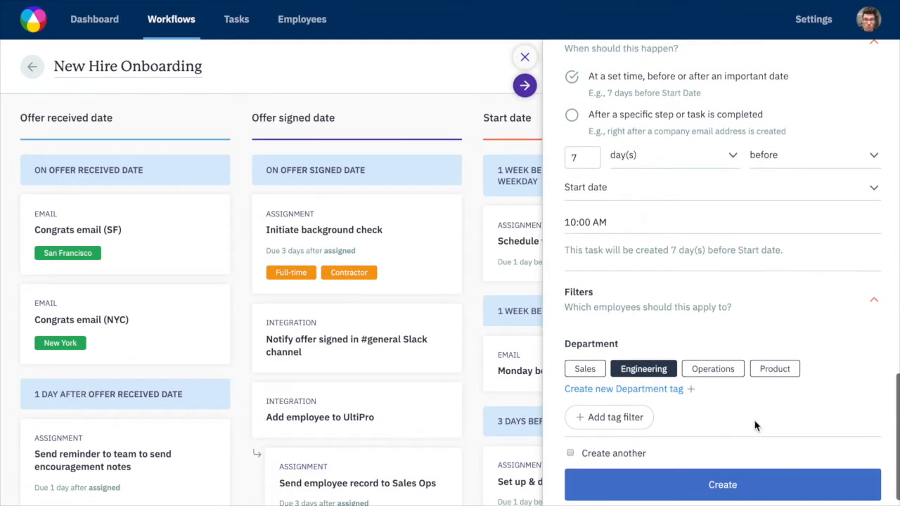
pyautogui.click(662, 396)
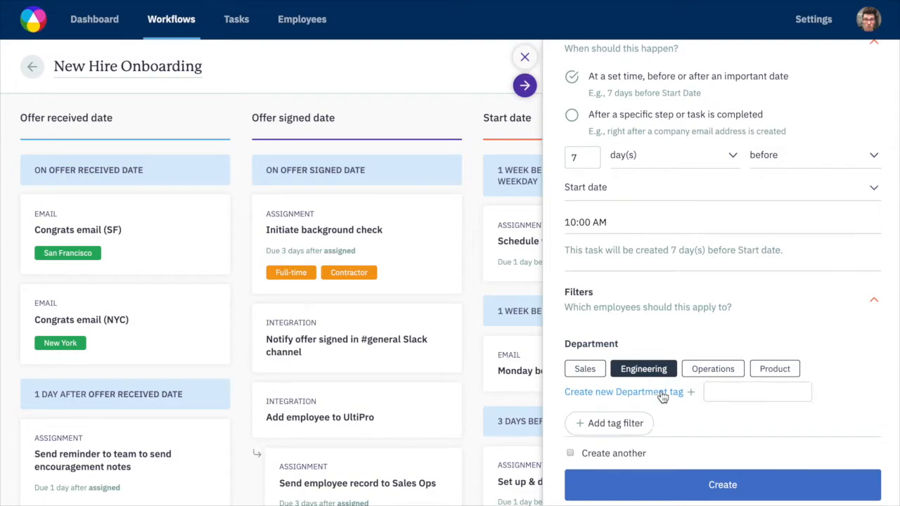
pyautogui.click(713, 416)
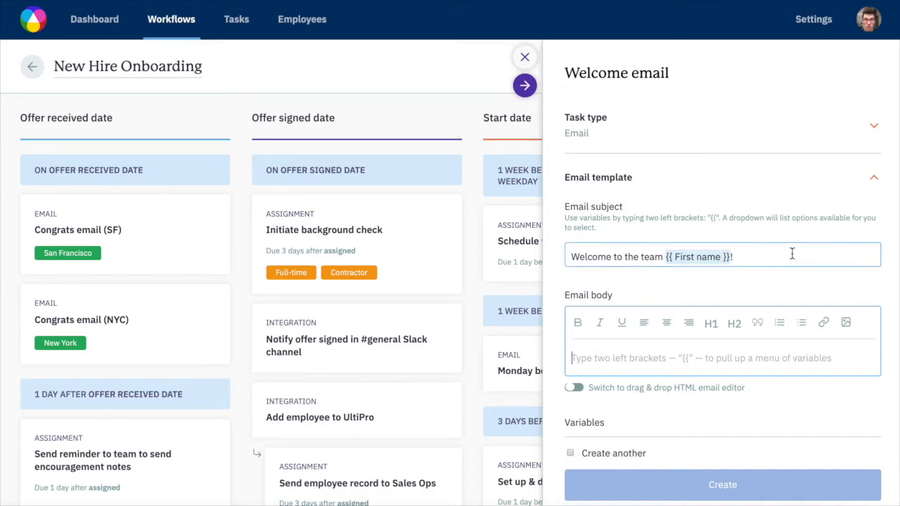
# Switch the email body to the drag & drop HTML editor, confirm the switch, and expand the editor.
pyautogui.click(575, 389)
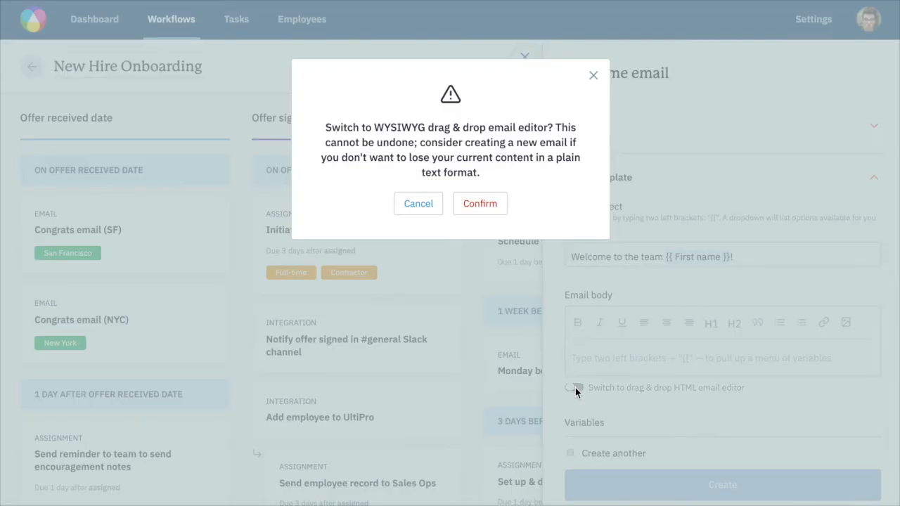
pyautogui.click(492, 203)
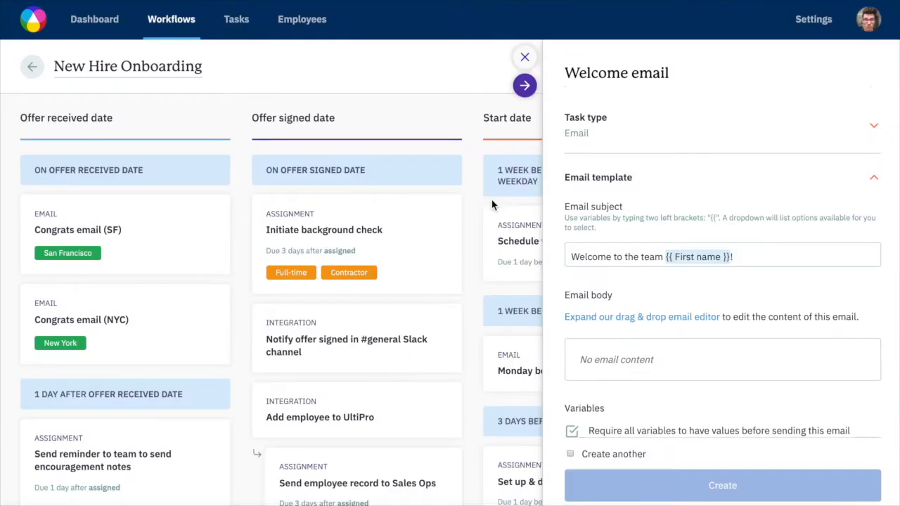
pyautogui.click(588, 325)
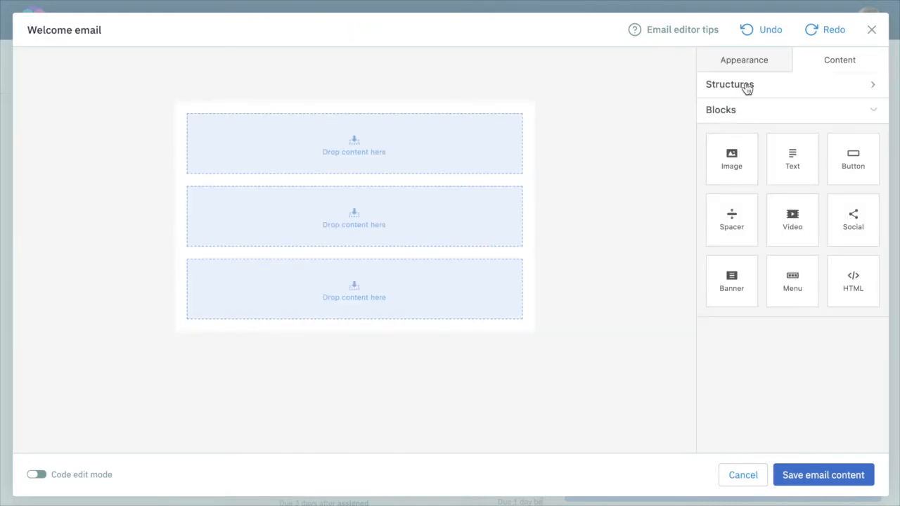
# Insert a three-column structure above the first full-width row and a narrow-plus-wide two-column structure below it.
pyautogui.click(747, 88)
pyautogui.moveTo(787, 211); pyautogui.dragTo(328, 133)
pyautogui.moveTo(749, 275); pyautogui.dragTo(356, 242)
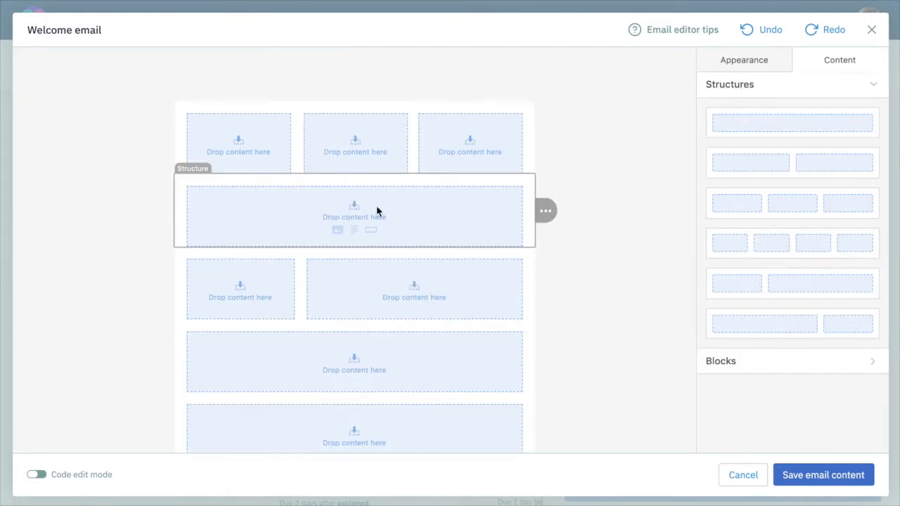
# Fill the three-column row with image, text and image blocks, and place a video block in the full-width row below.
pyautogui.click(801, 366)
pyautogui.moveTo(749, 180); pyautogui.dragTo(265, 135)
pyautogui.moveTo(811, 157); pyautogui.dragTo(380, 139)
pyautogui.moveTo(731, 158); pyautogui.dragTo(518, 147)
pyautogui.moveTo(793, 215); pyautogui.dragTo(425, 210)
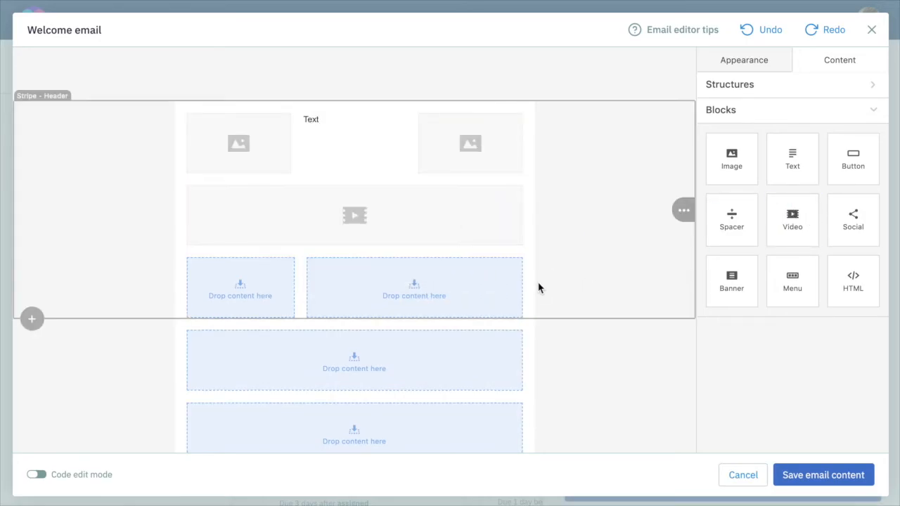
# Reduce the email layout's width by three increments in the general appearance settings.
pyautogui.click(712, 68)
pyautogui.click(829, 117)
pyautogui.click(828, 117)
pyautogui.click(828, 117)
# Set the email's general font to Helvetica.
pyautogui.scroll(-1, 776, 241)
pyautogui.scroll(-3, 776, 241)
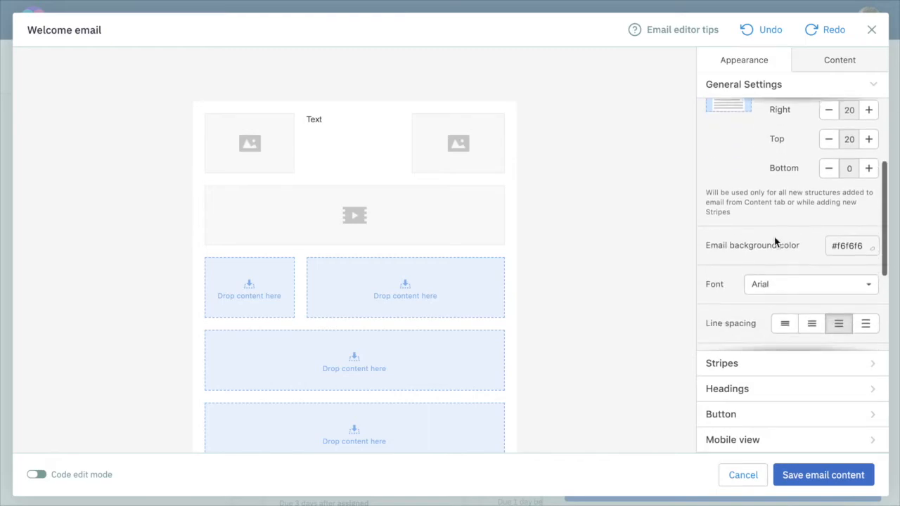
pyautogui.scroll(1, 775, 241)
pyautogui.click(776, 225)
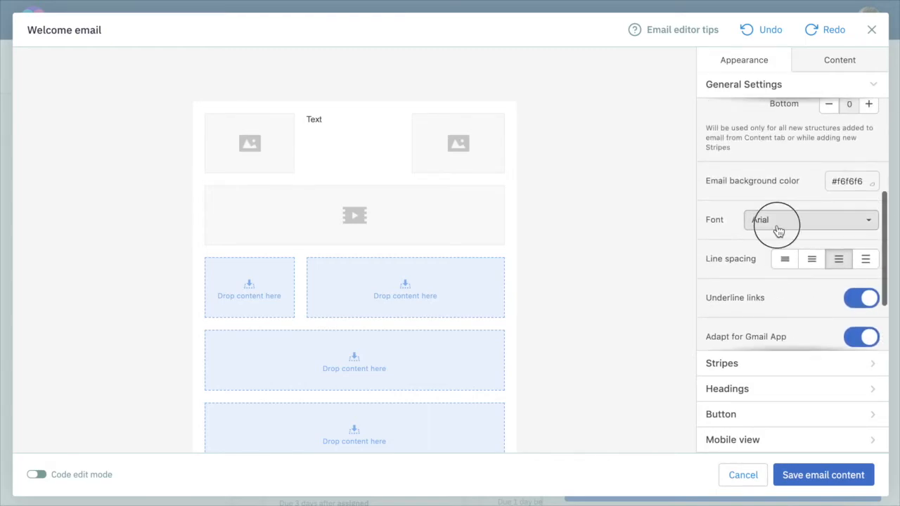
pyautogui.click(775, 349)
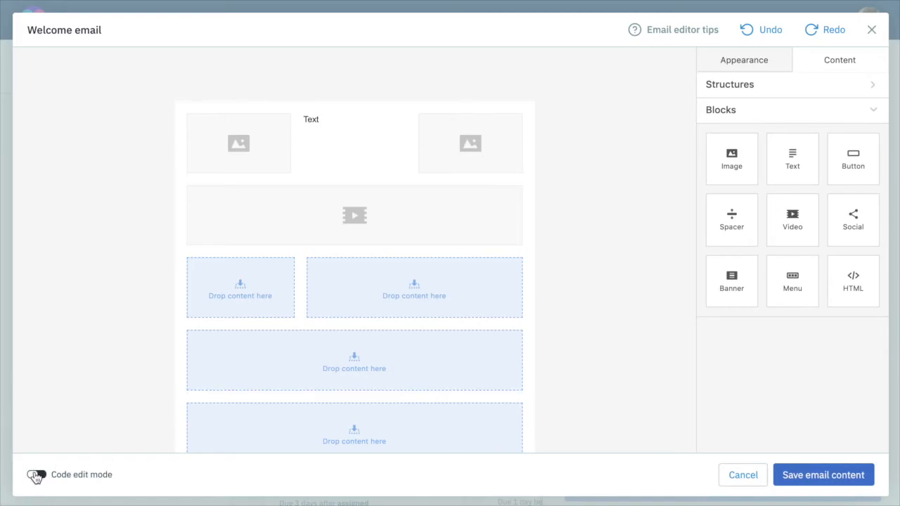
# Turn on code edit mode and look through the email's HTML source.
pyautogui.click(35, 476)
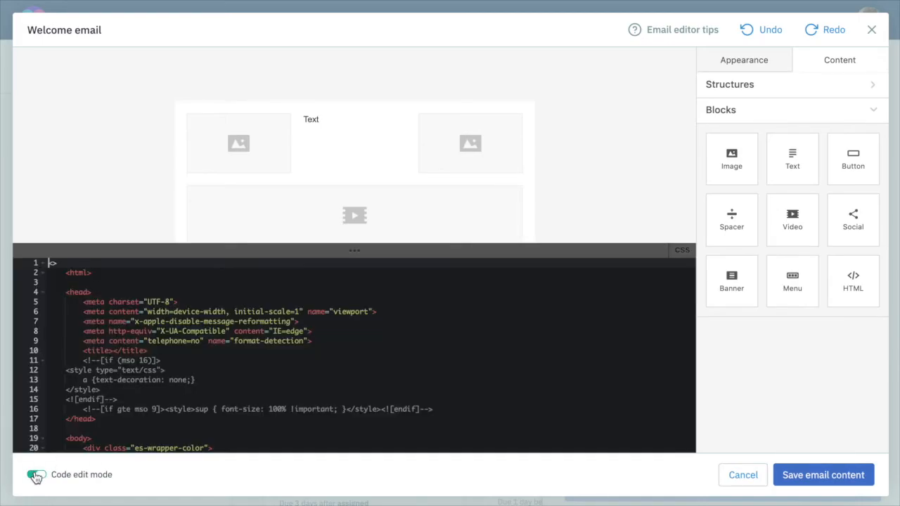
pyautogui.scroll(-6, 220, 350)
pyautogui.scroll(6, 220, 350)
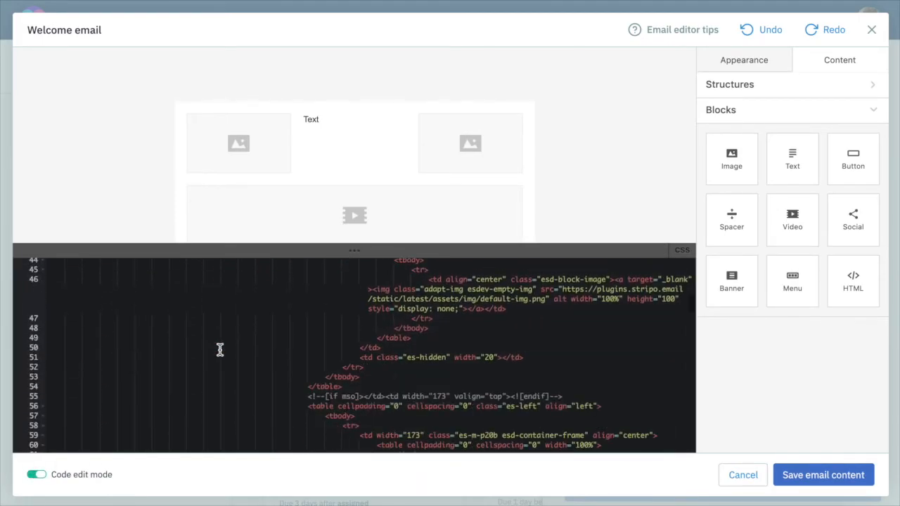
pyautogui.click(220, 349)
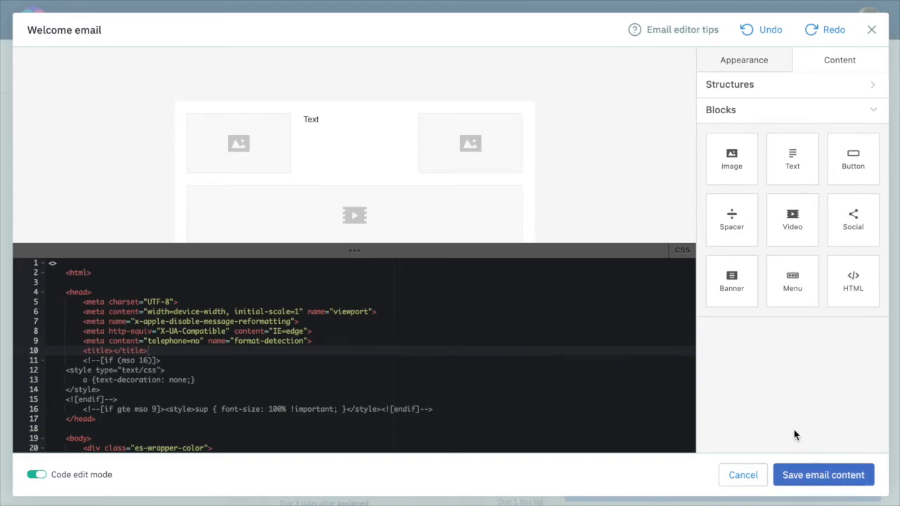
# Save the email content and review the task's recipient, trigger and filter settings.
pyautogui.click(794, 476)
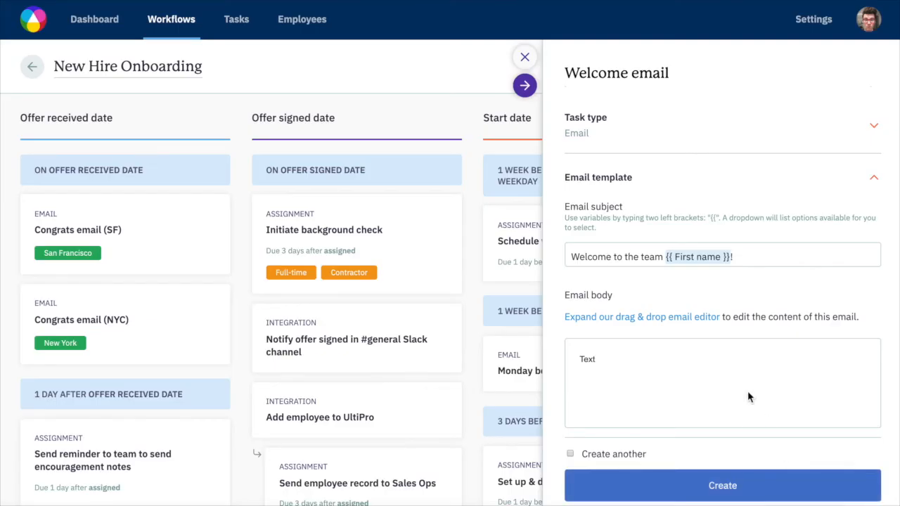
pyautogui.scroll(-5, 730, 345)
pyautogui.scroll(-7, 730, 341)
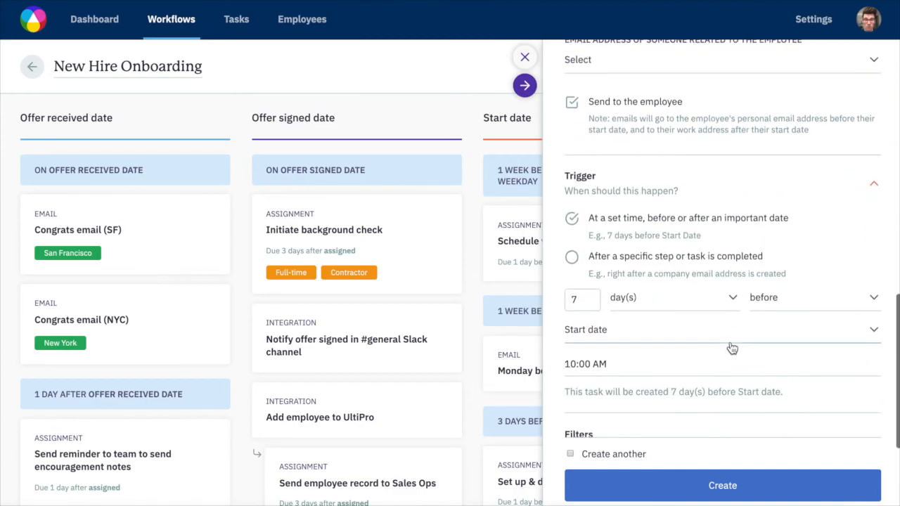
pyautogui.scroll(7, 732, 348)
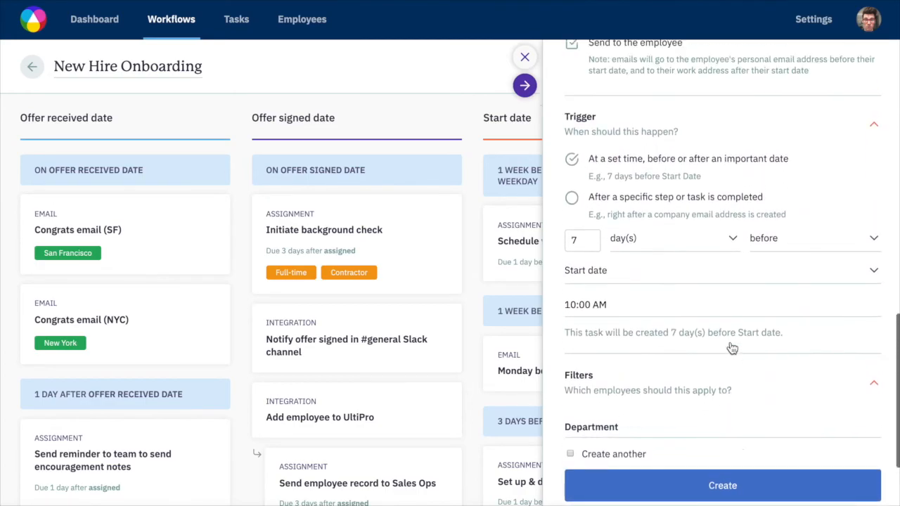
pyautogui.scroll(1, 732, 348)
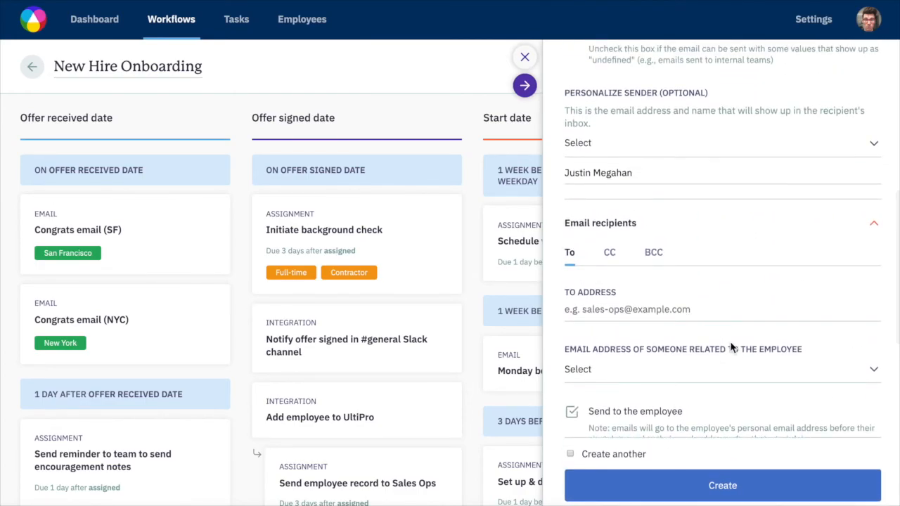